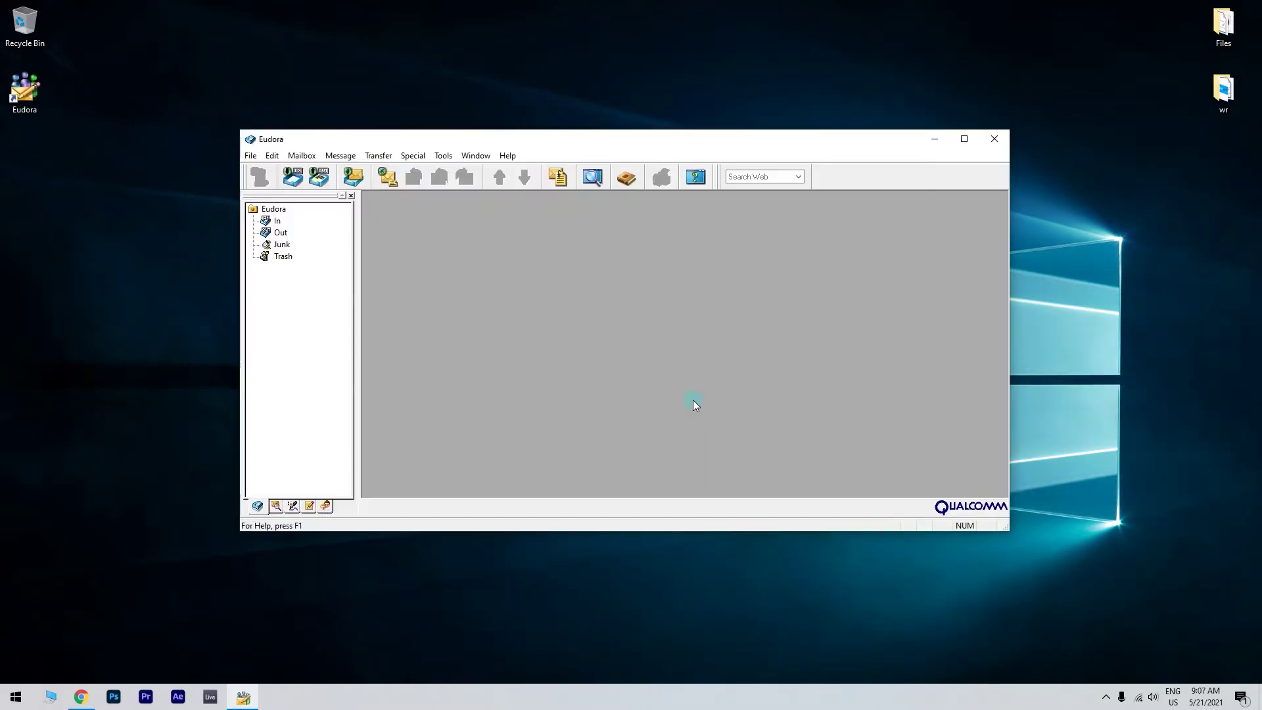
Check Eudora's Sending Mail options, where the SMTP server field shows 25, then open File Explorer at This PC
click(443, 156)
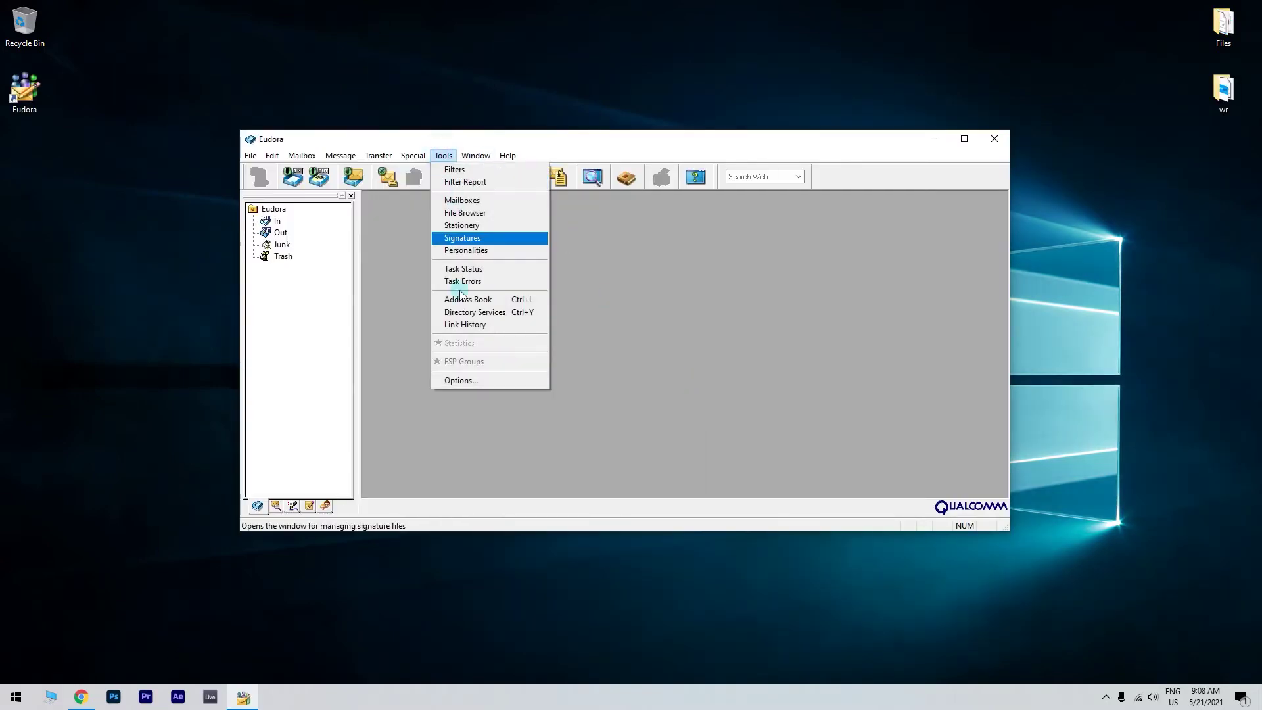
click(477, 384)
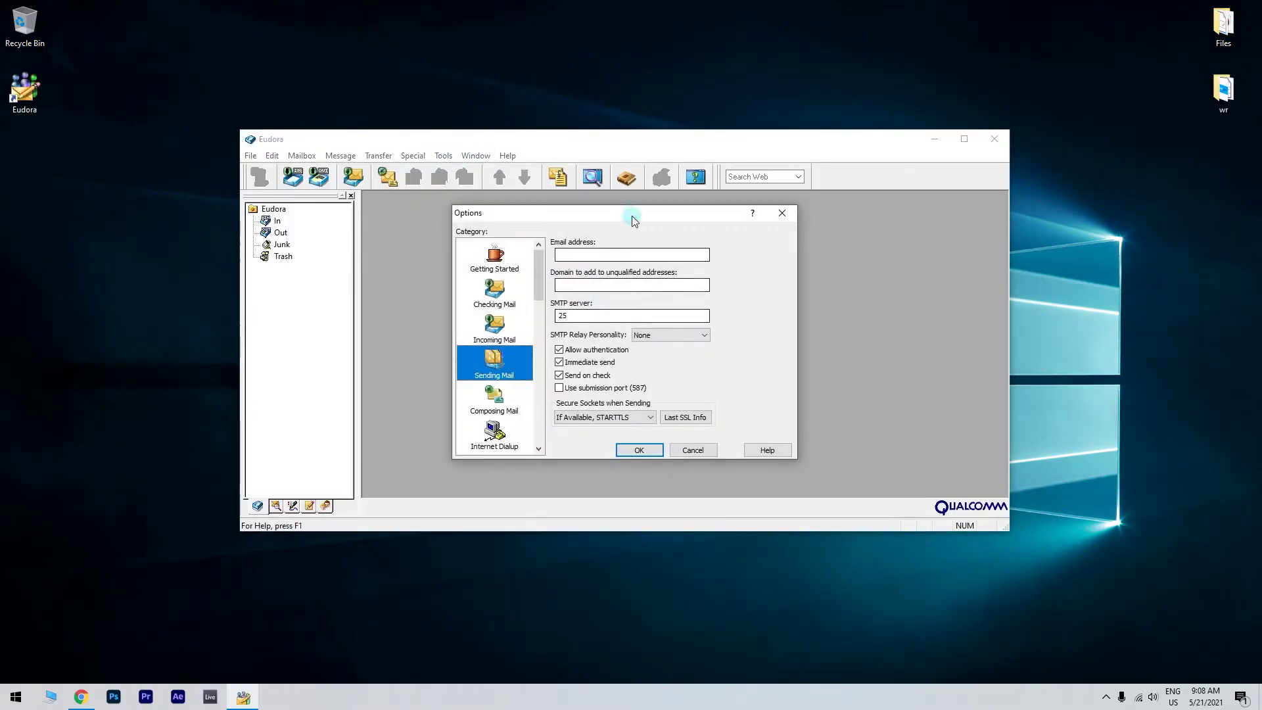
drag(633, 216, 672, 224)
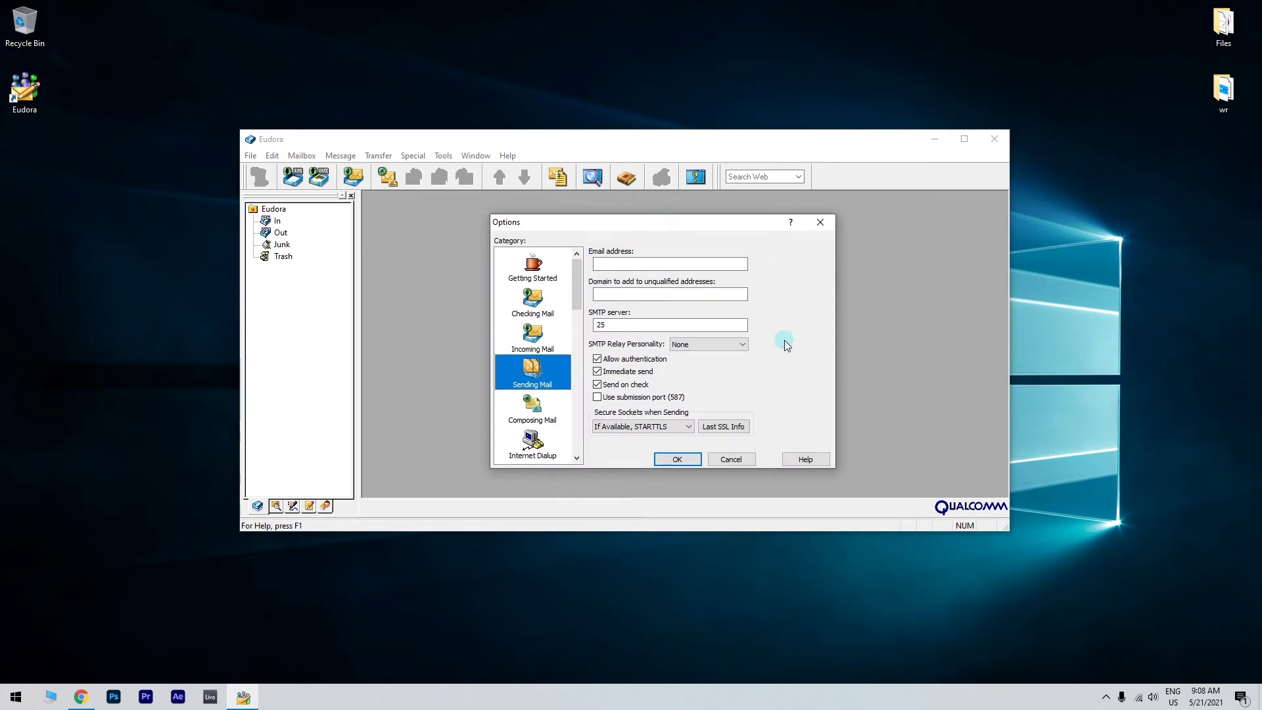
click(612, 327)
key(super+e)
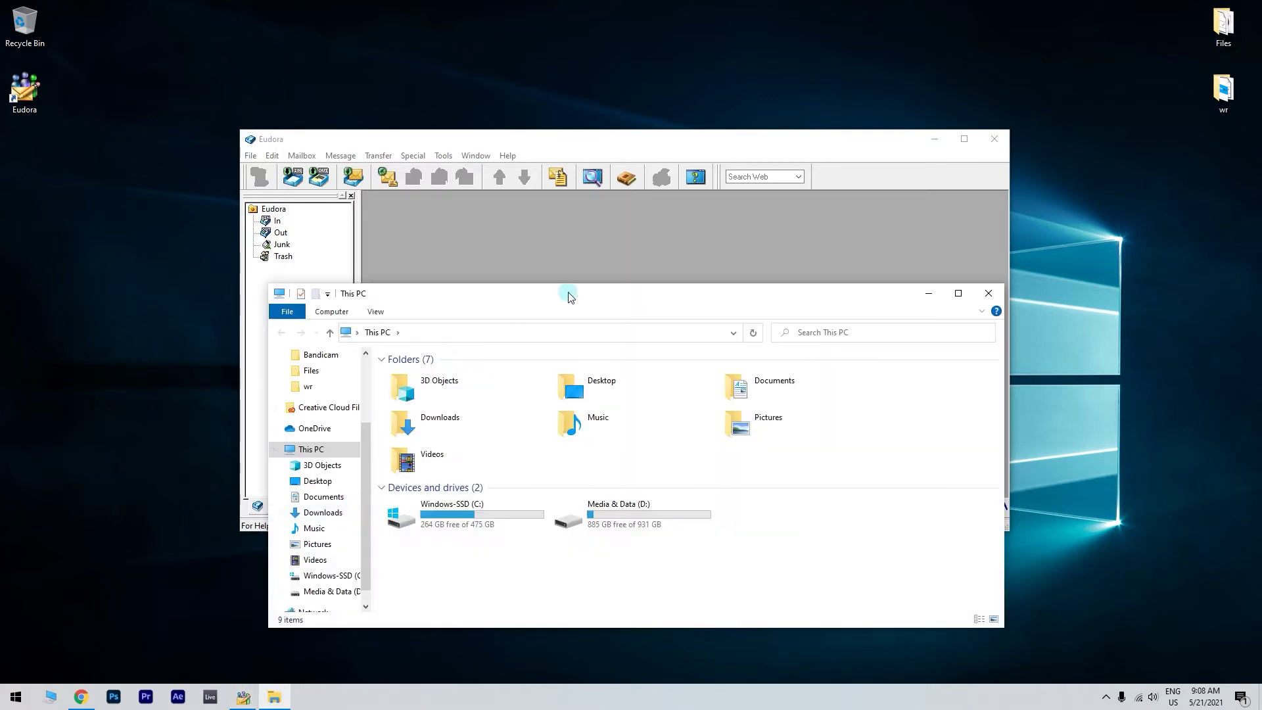
Open deudora from C:\Program Files (x86)\Qualcomm\Eudora in Notepad
drag(597, 229, 582, 190)
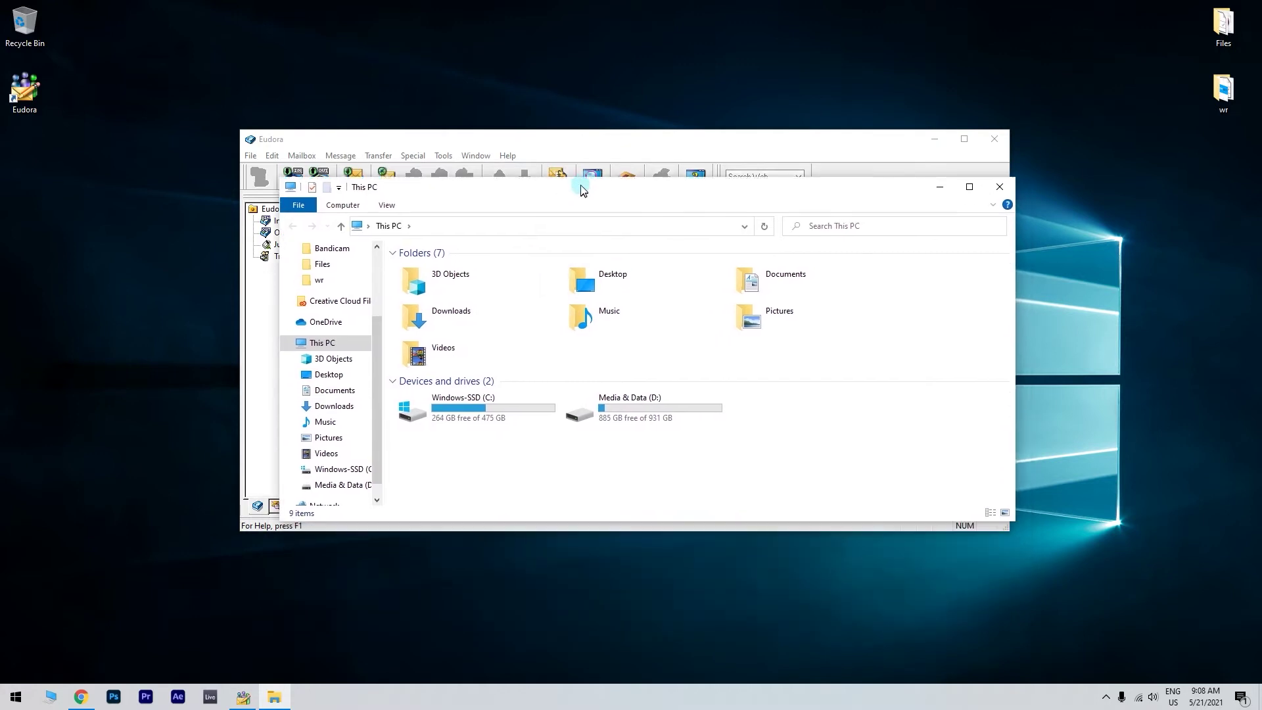
click(469, 412)
double_click(470, 412)
double_click(465, 391)
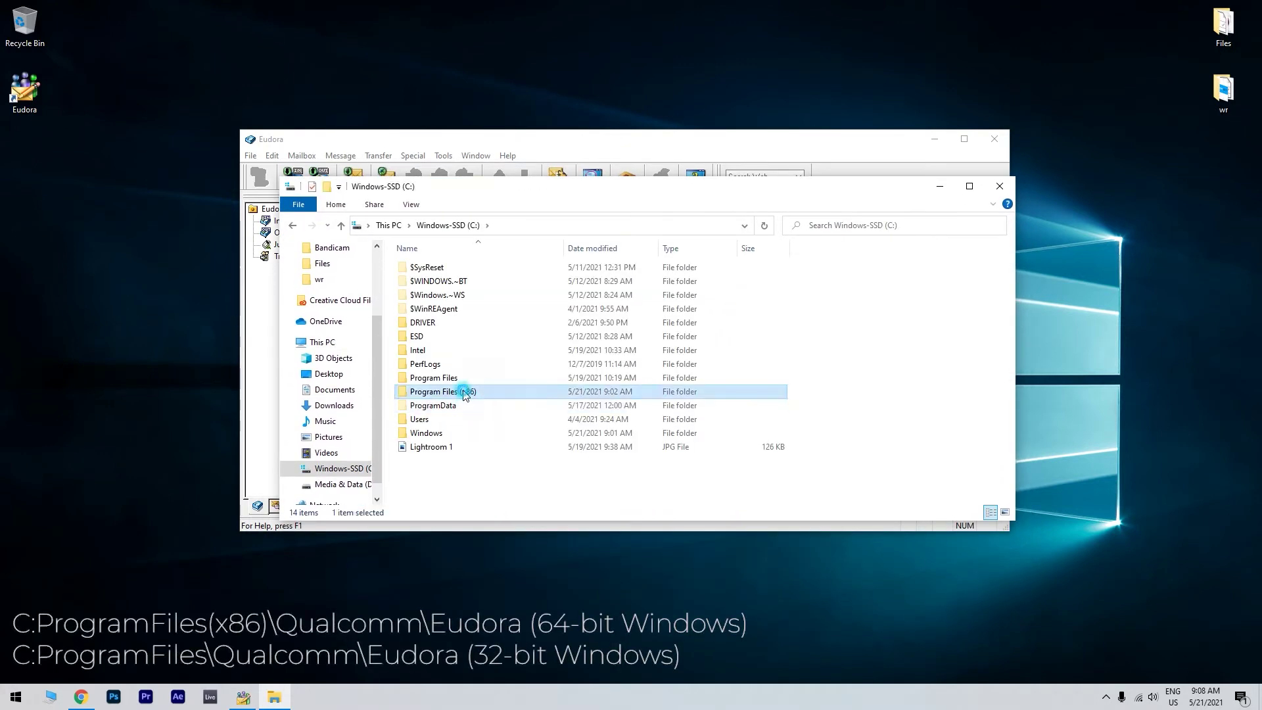
scroll(485, 400, down, 2)
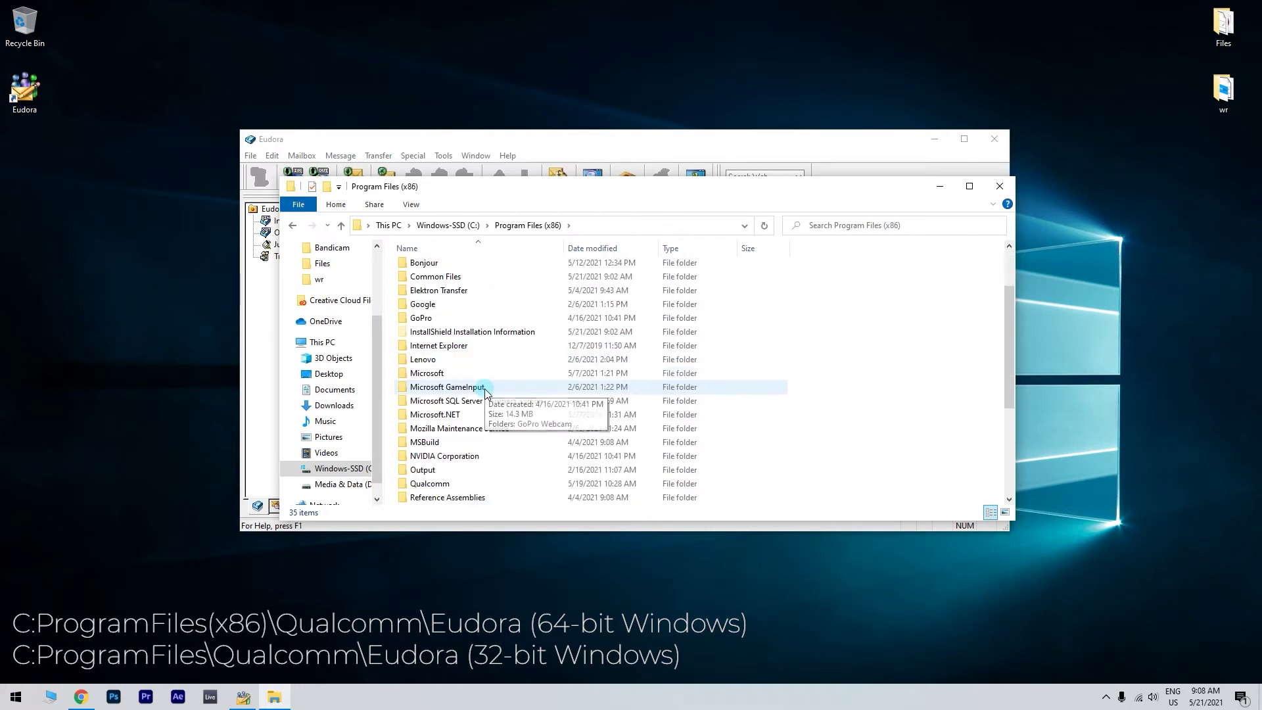
double_click(441, 486)
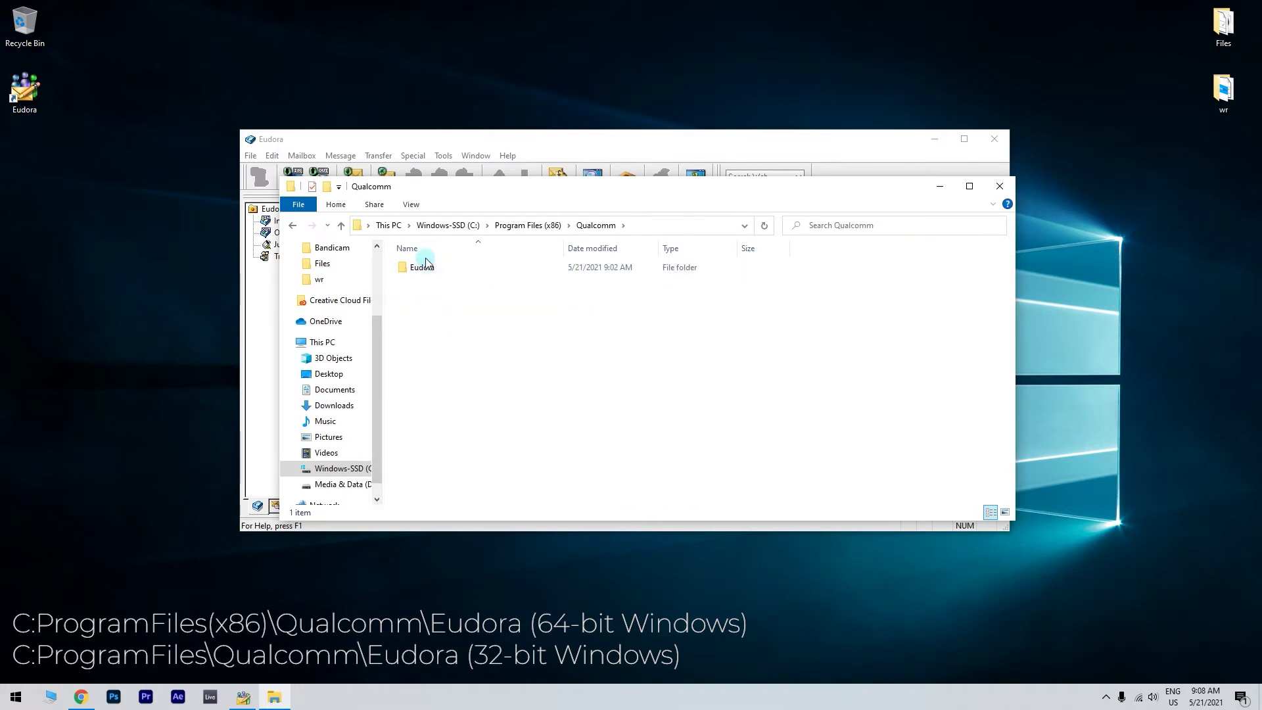
double_click(431, 268)
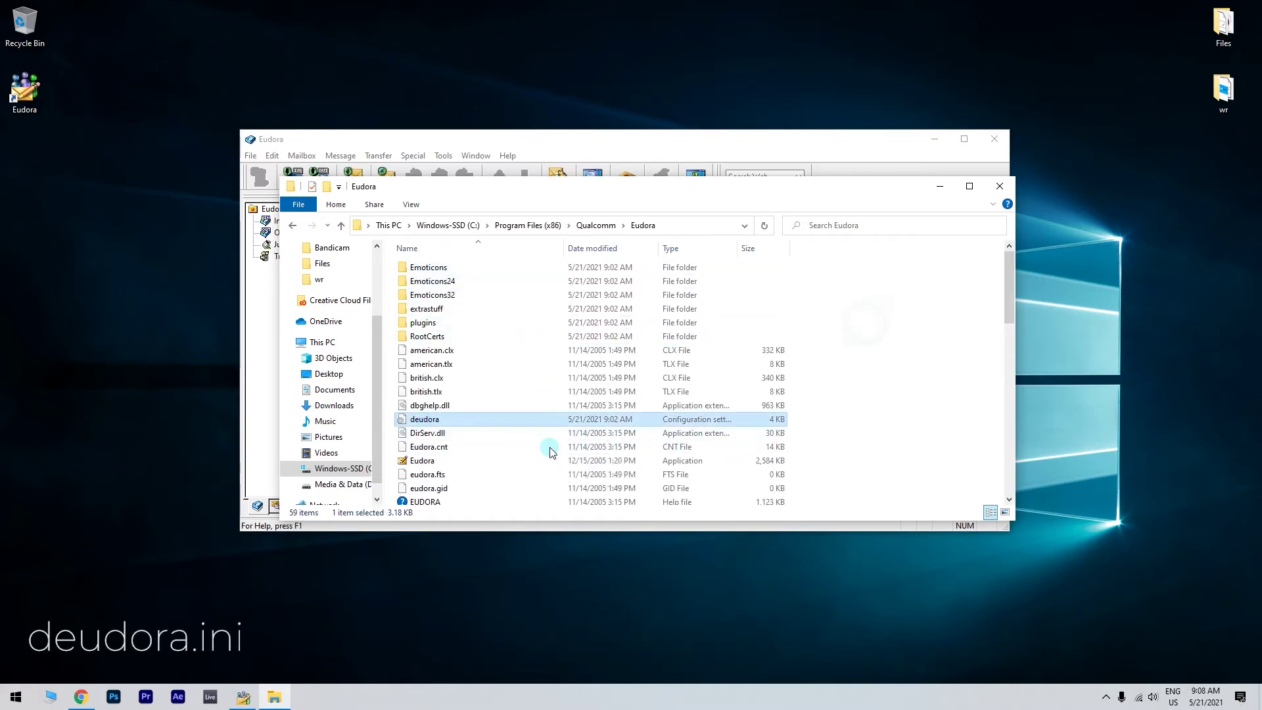
right_click(439, 420)
mouse_move(528, 280)
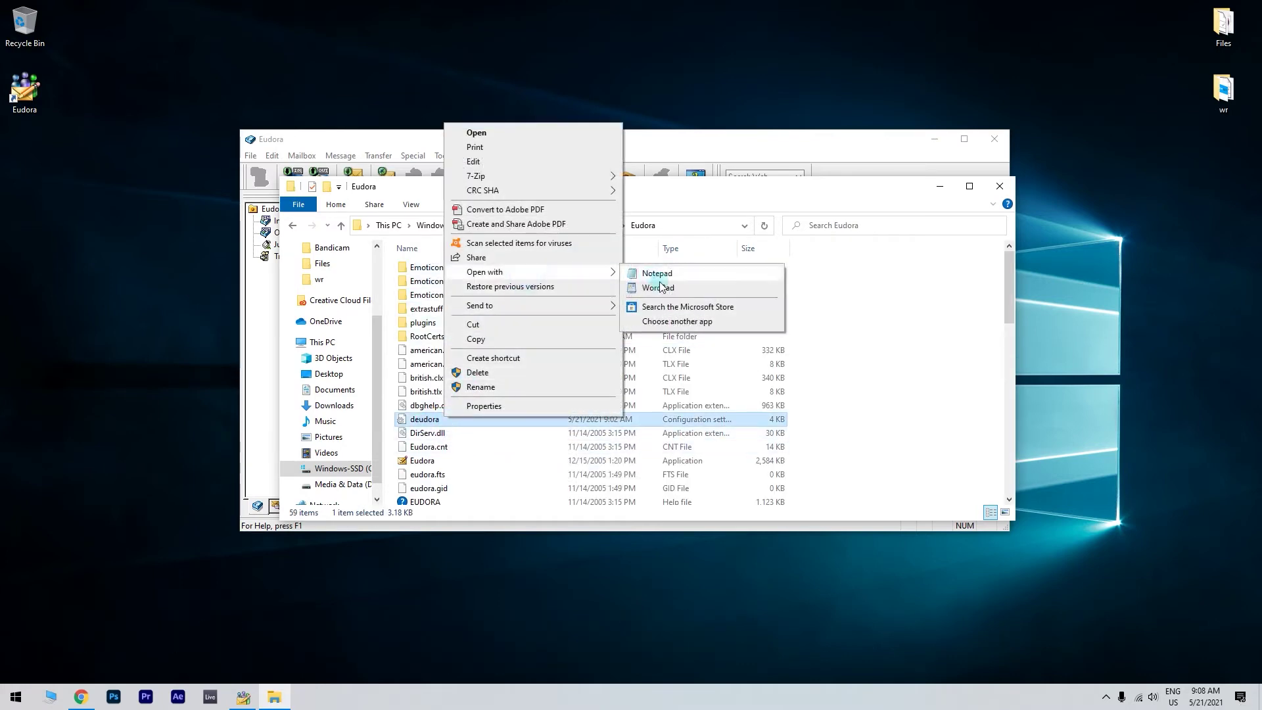
click(643, 274)
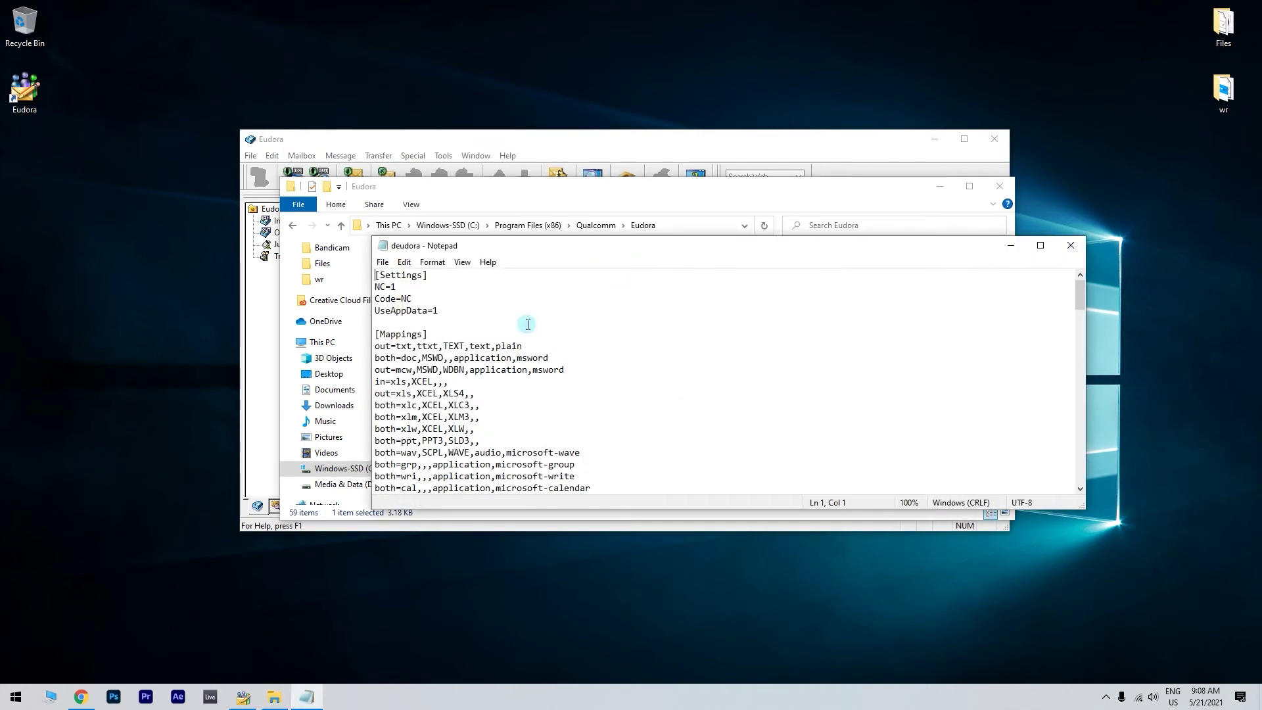
Insert SmtpAuthBanished=CRAM-MD5 as the new top line of deudora and save it in the Eudora folder
key(Return)
key(Up)
text(SmtpAuthBanished=CRAM-MD5)
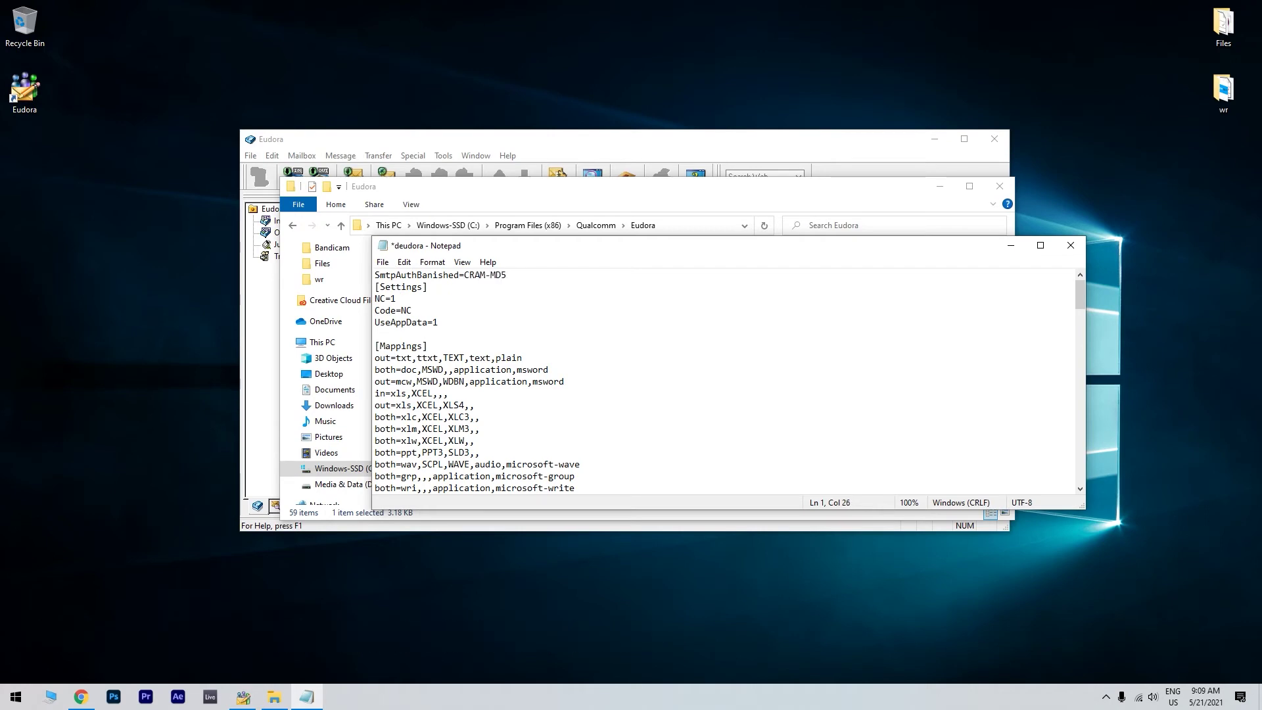
key(ctrl+s)
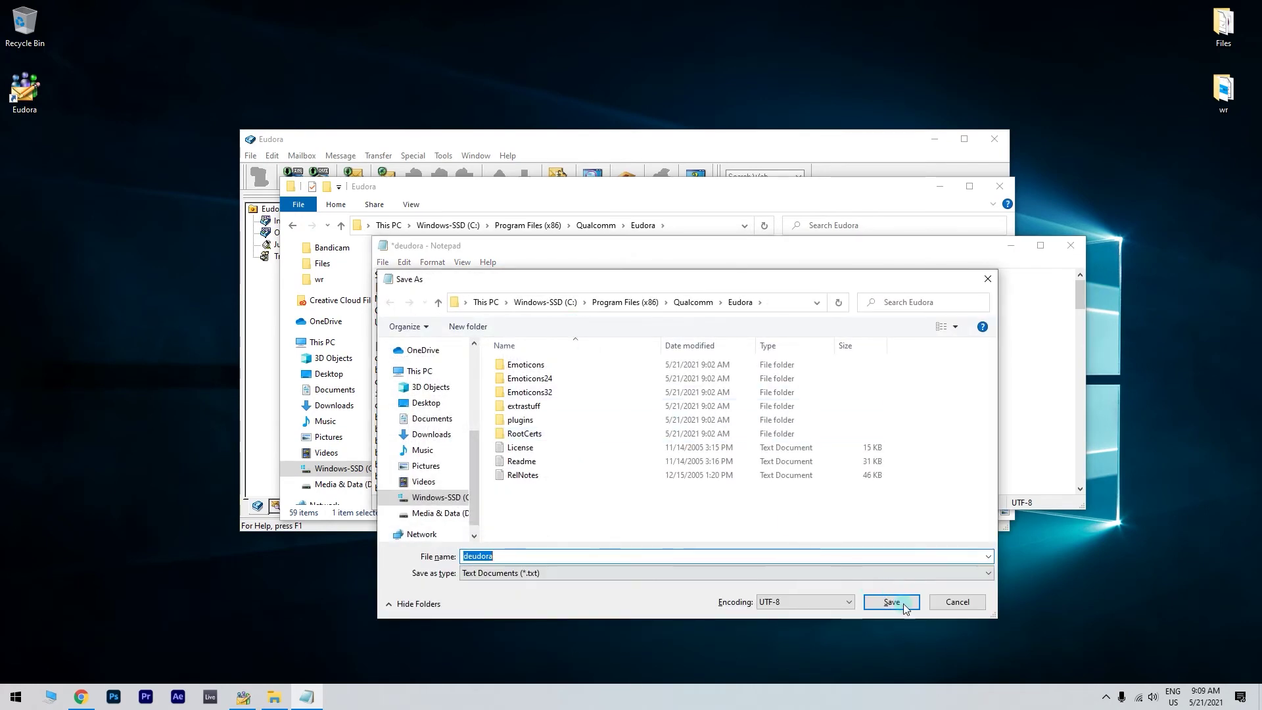
click(904, 607)
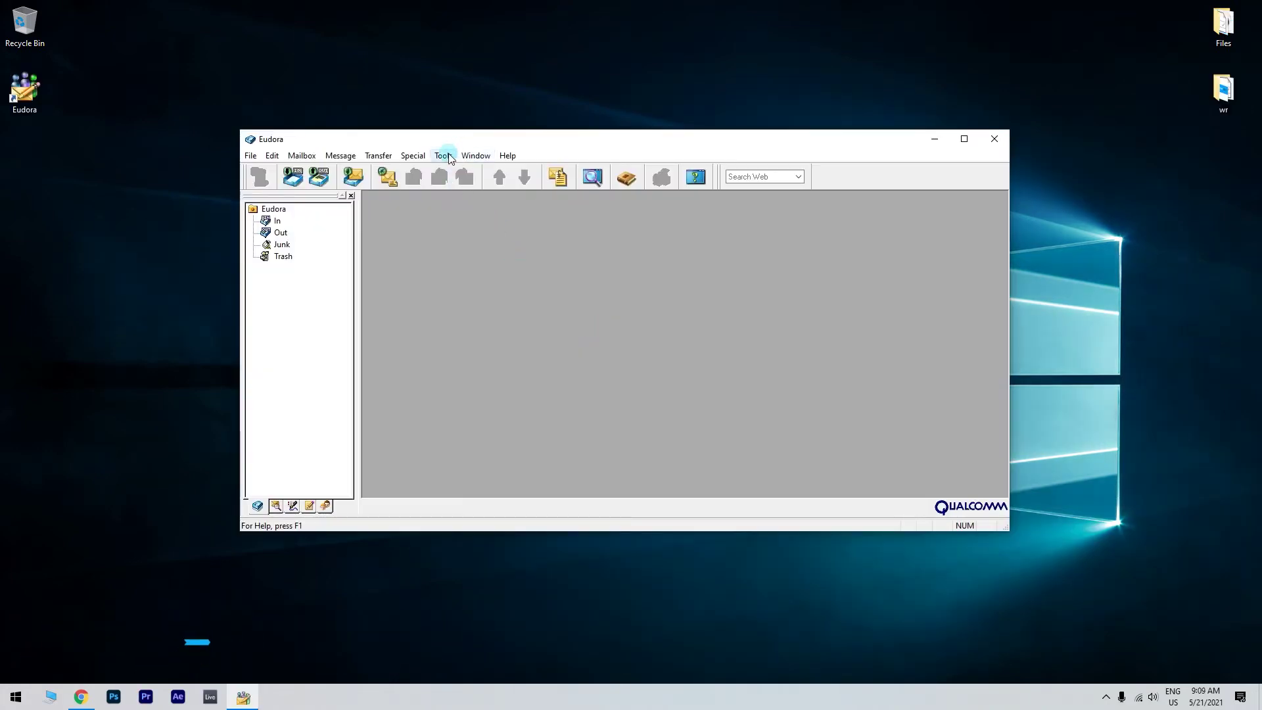
In Sending Mail, leave 'Use submission port (587)' unchecked and set Secure Sockets when Sending to 'Required, Alternate Port'
click(443, 157)
click(479, 379)
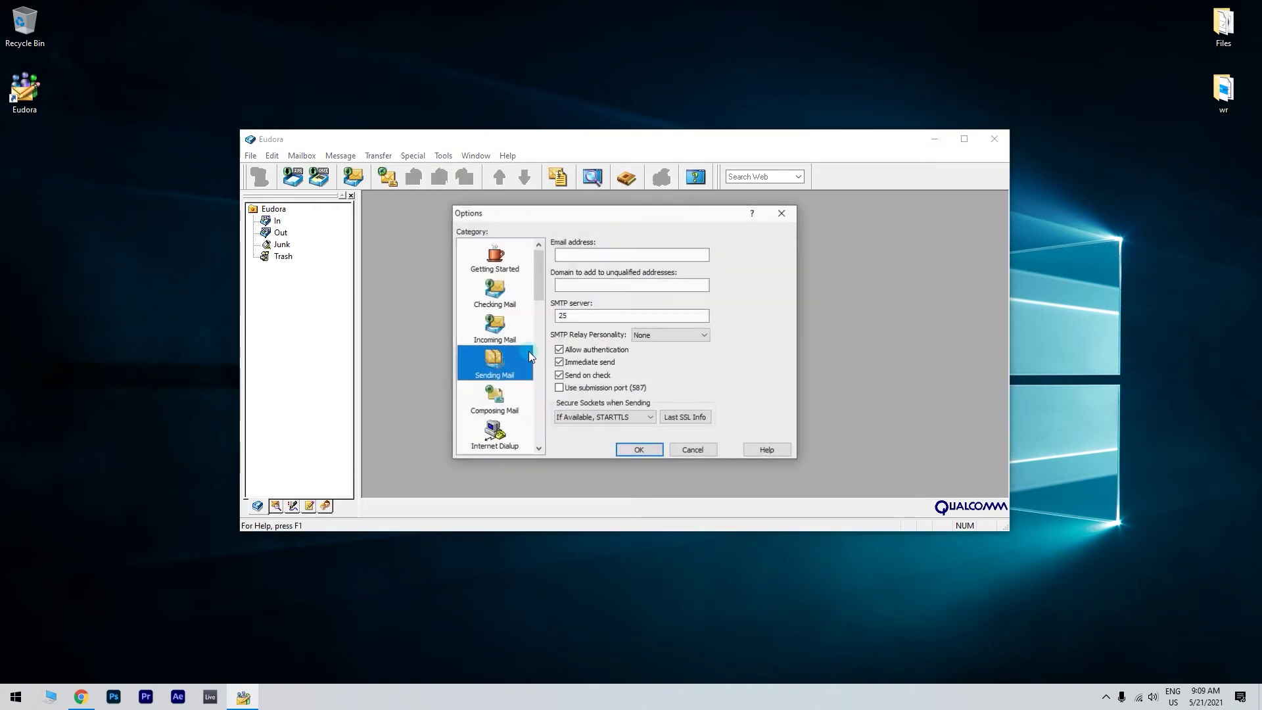
drag(634, 213, 661, 225)
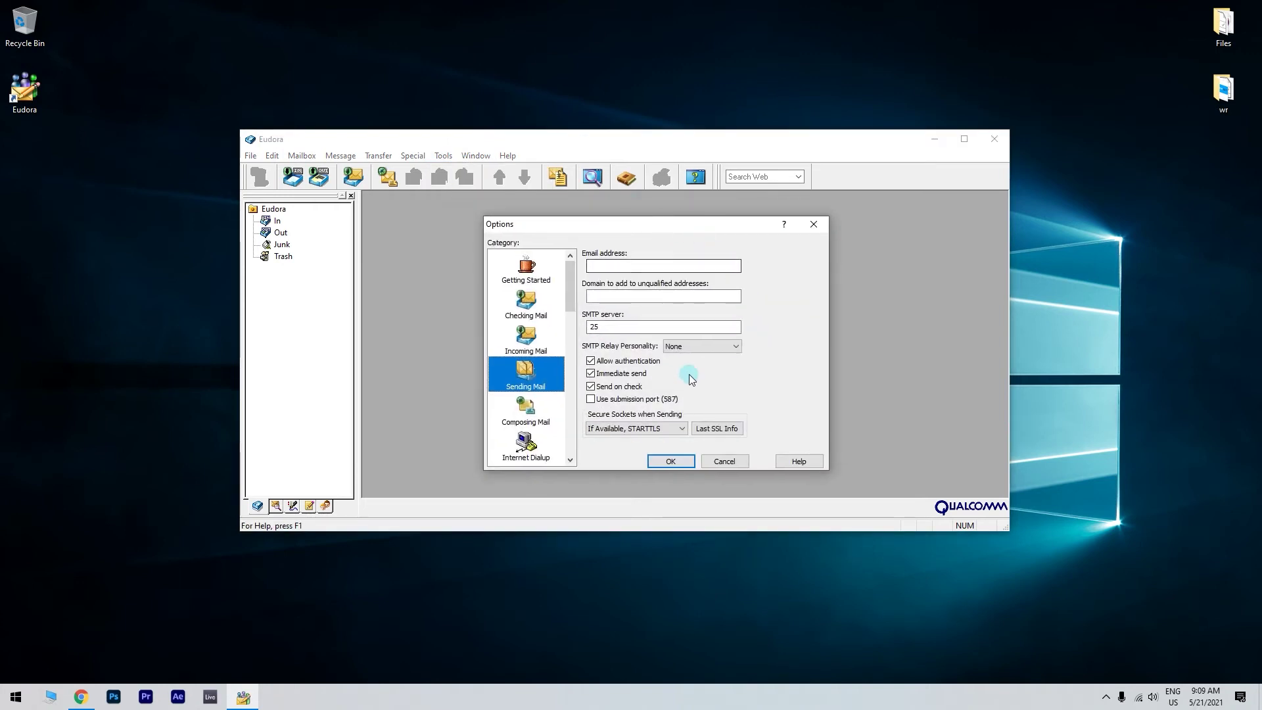
click(593, 399)
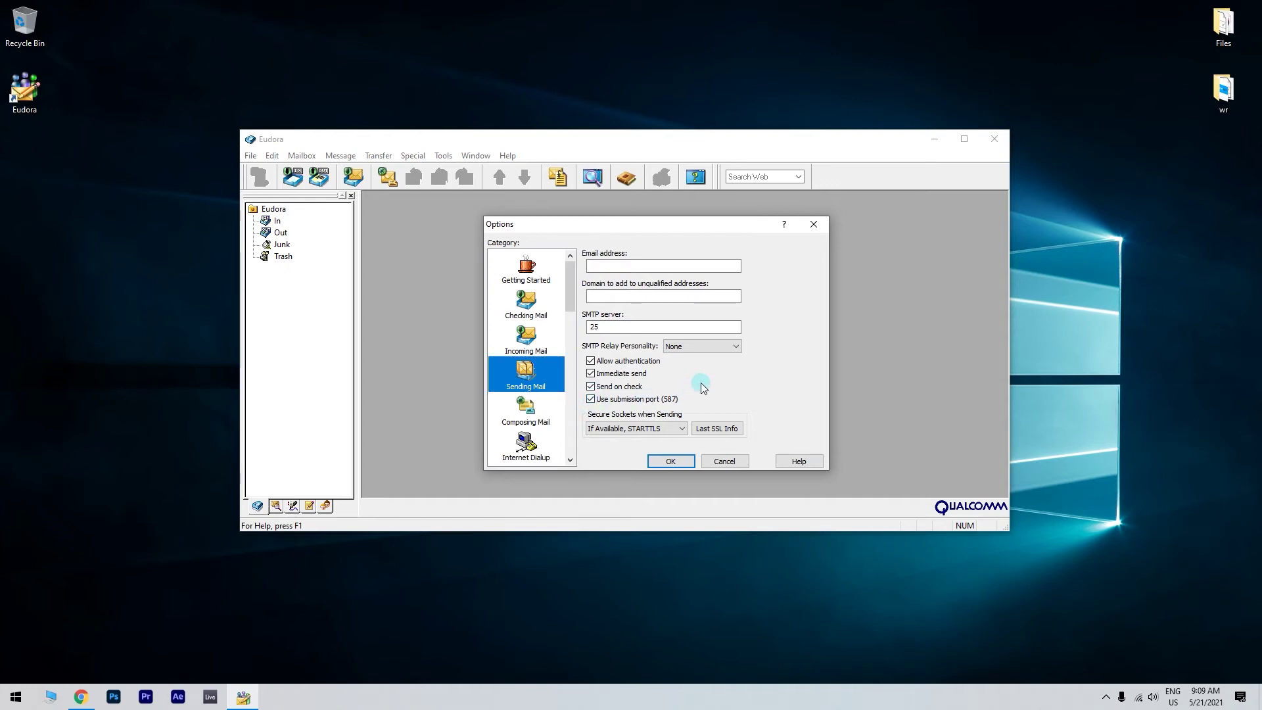
click(654, 430)
click(641, 466)
click(591, 400)
click(643, 429)
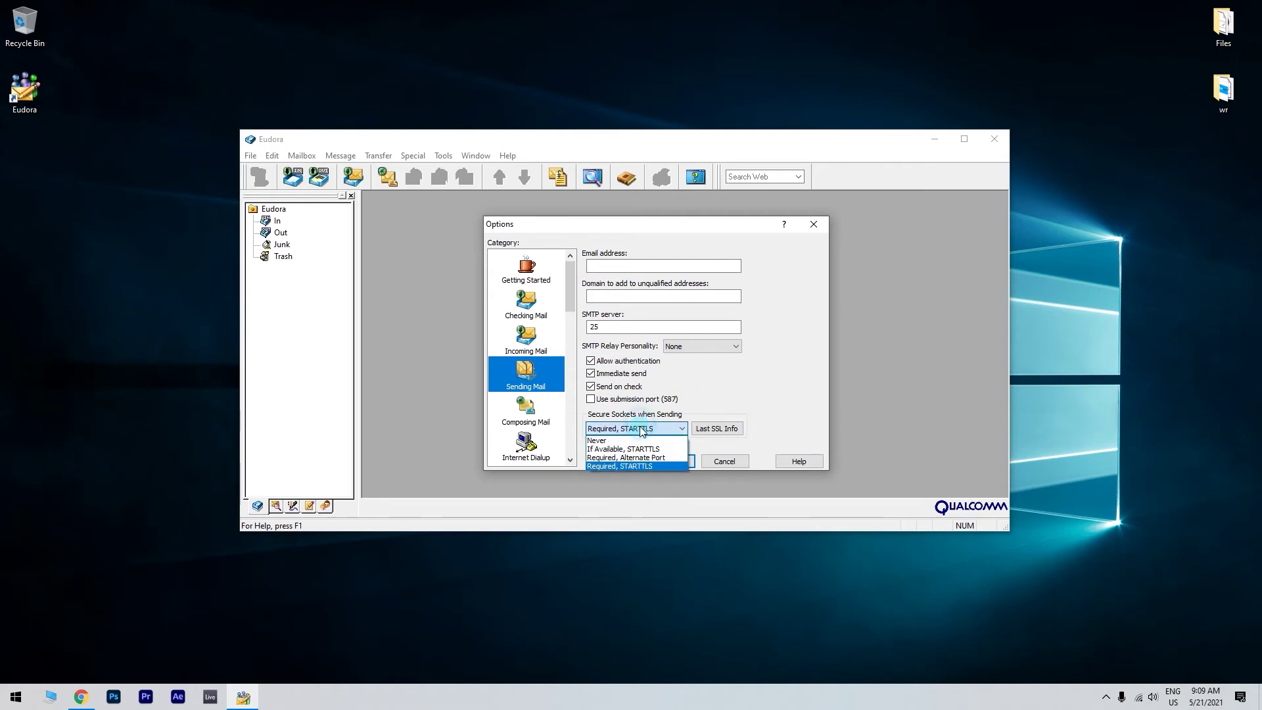
click(599, 440)
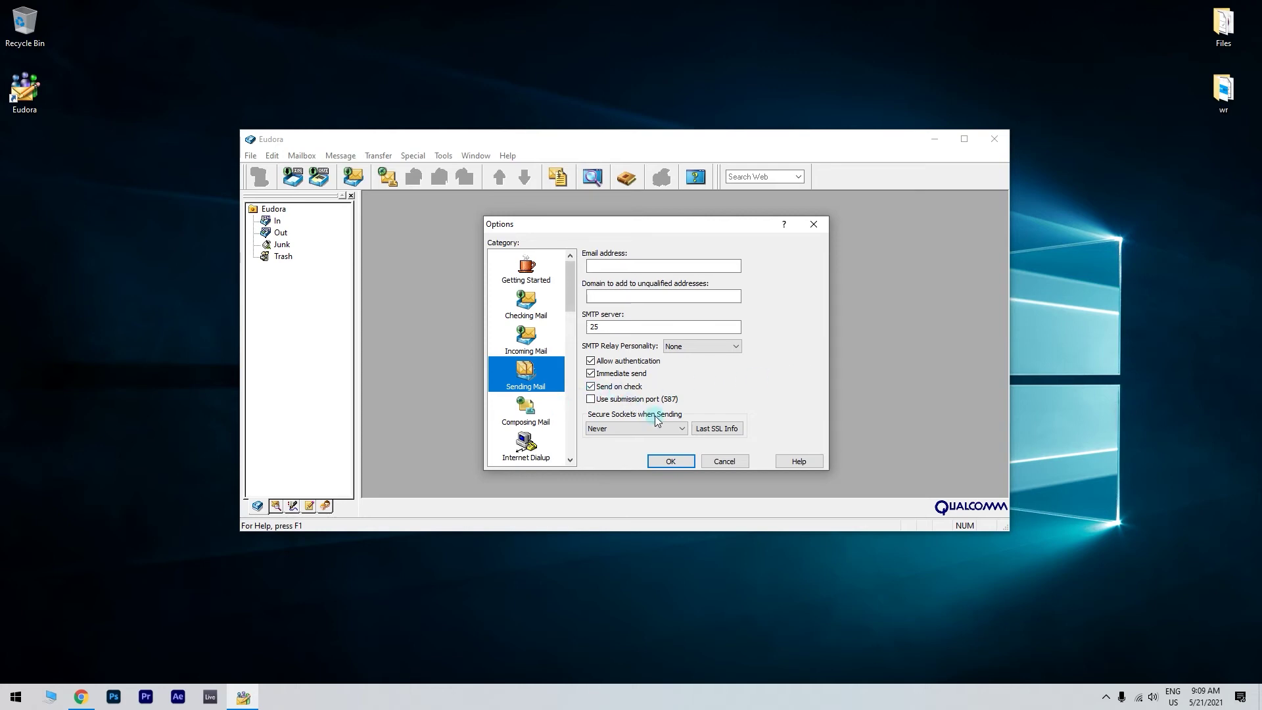
click(671, 429)
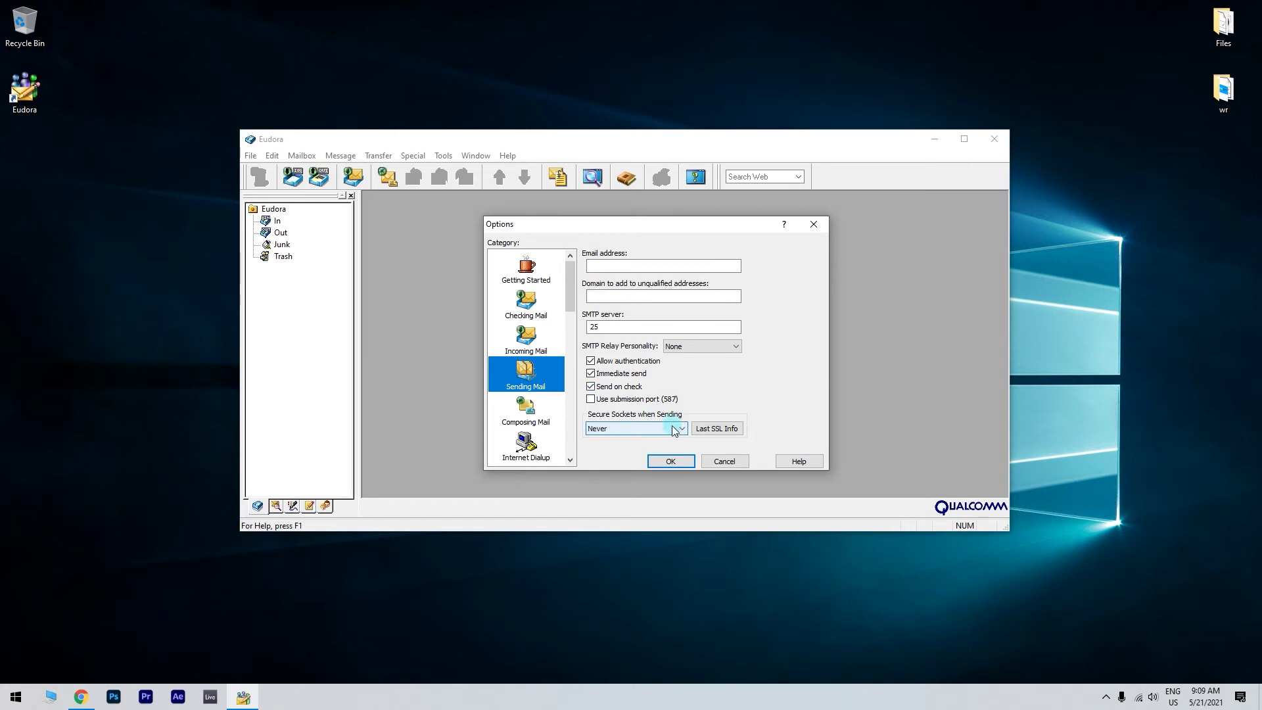
click(664, 457)
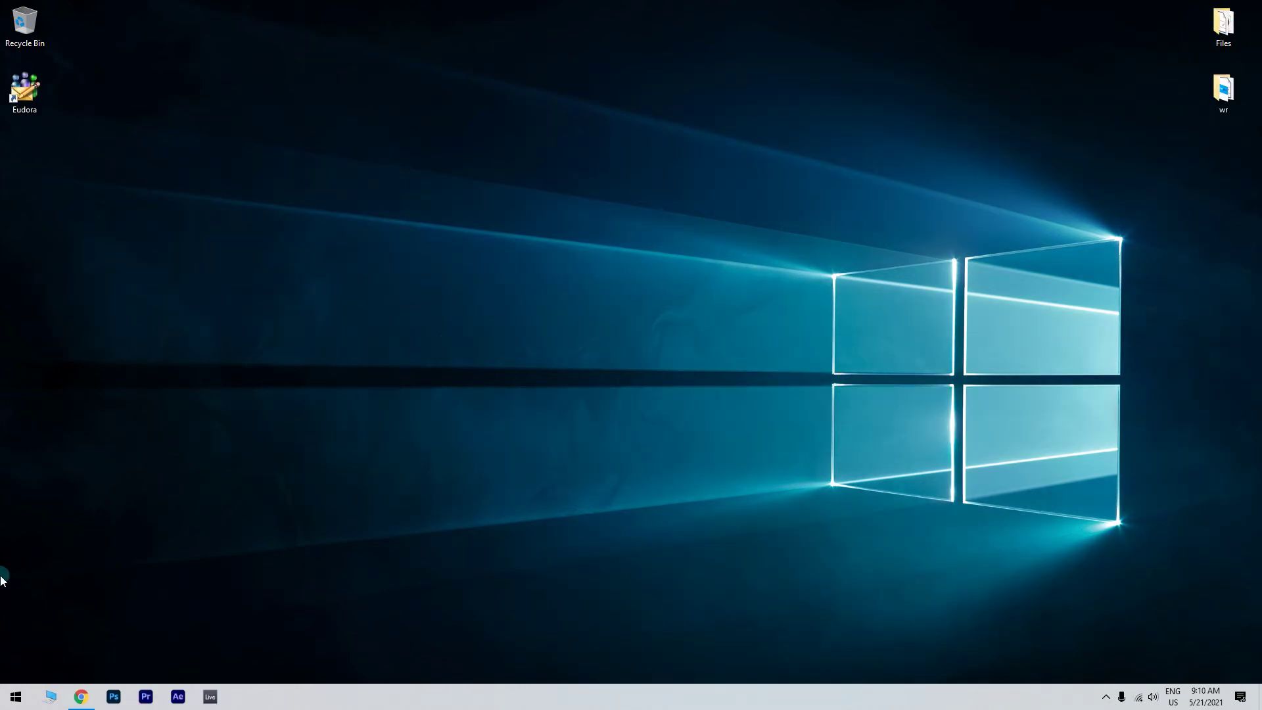
Launch Command Prompt as administrator via the Start search for 'cmd'
click(13, 698)
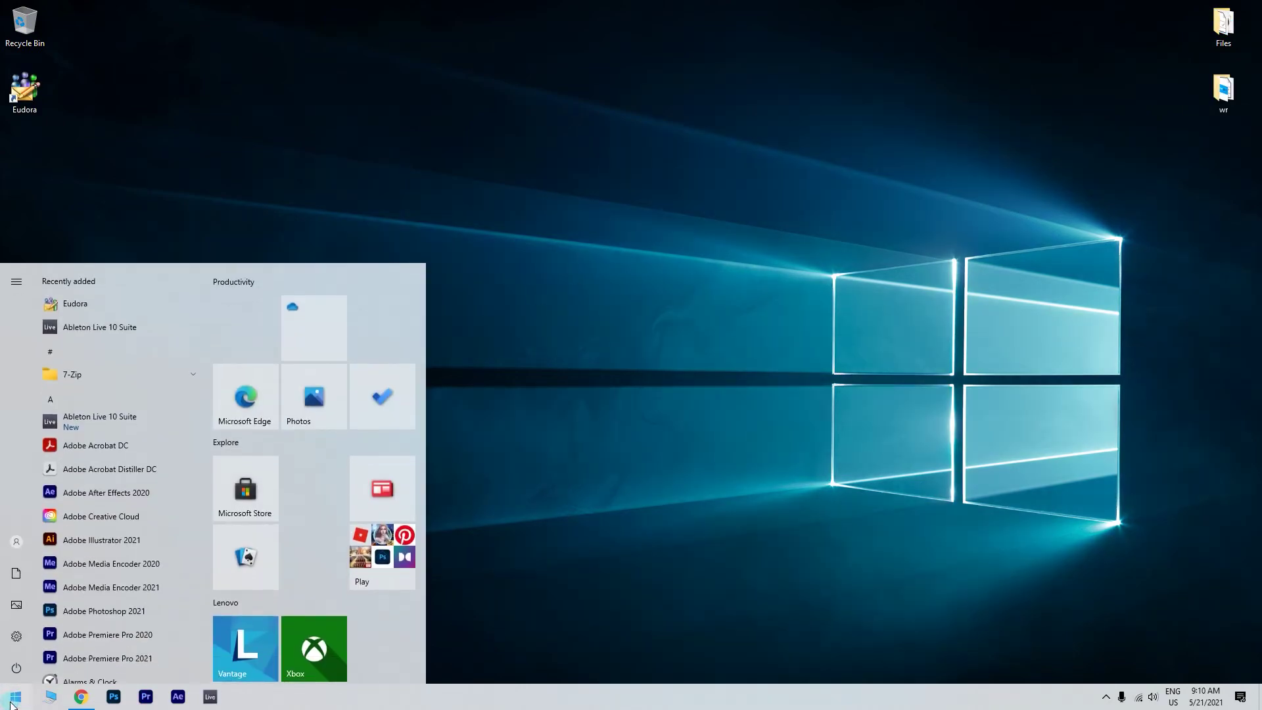
text(cmd)
click(210, 338)
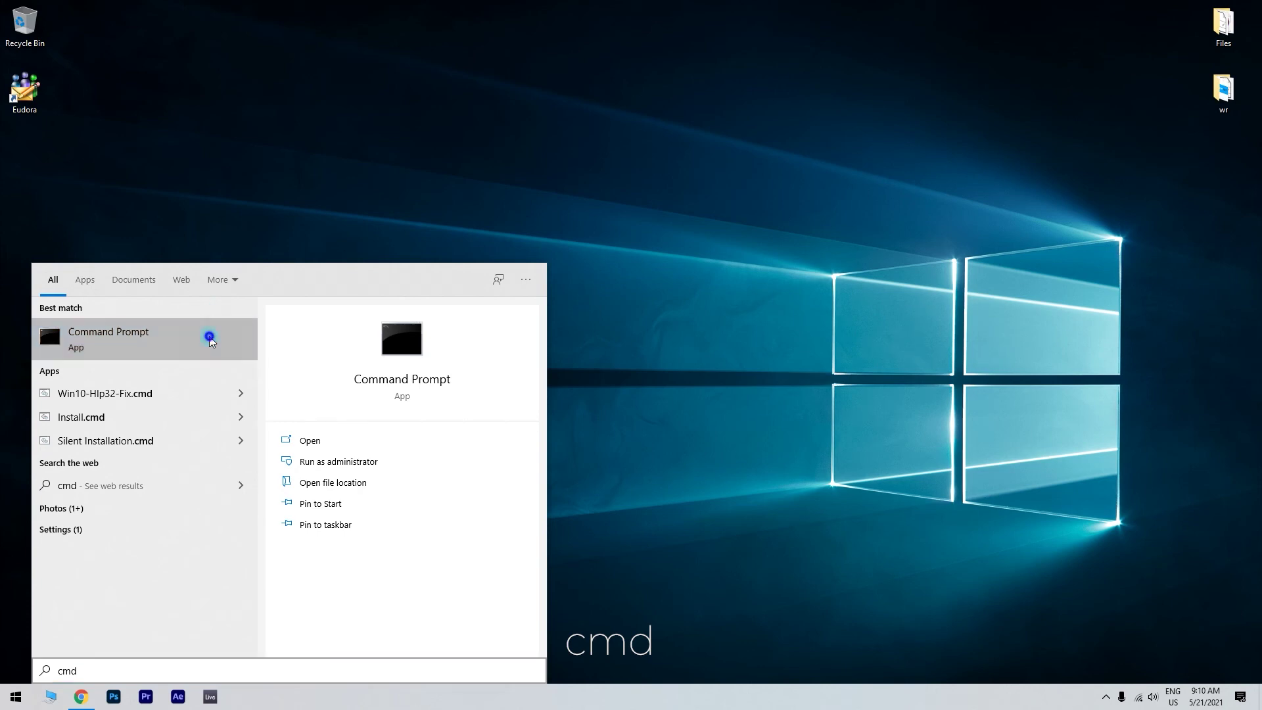
right_click(210, 338)
click(217, 345)
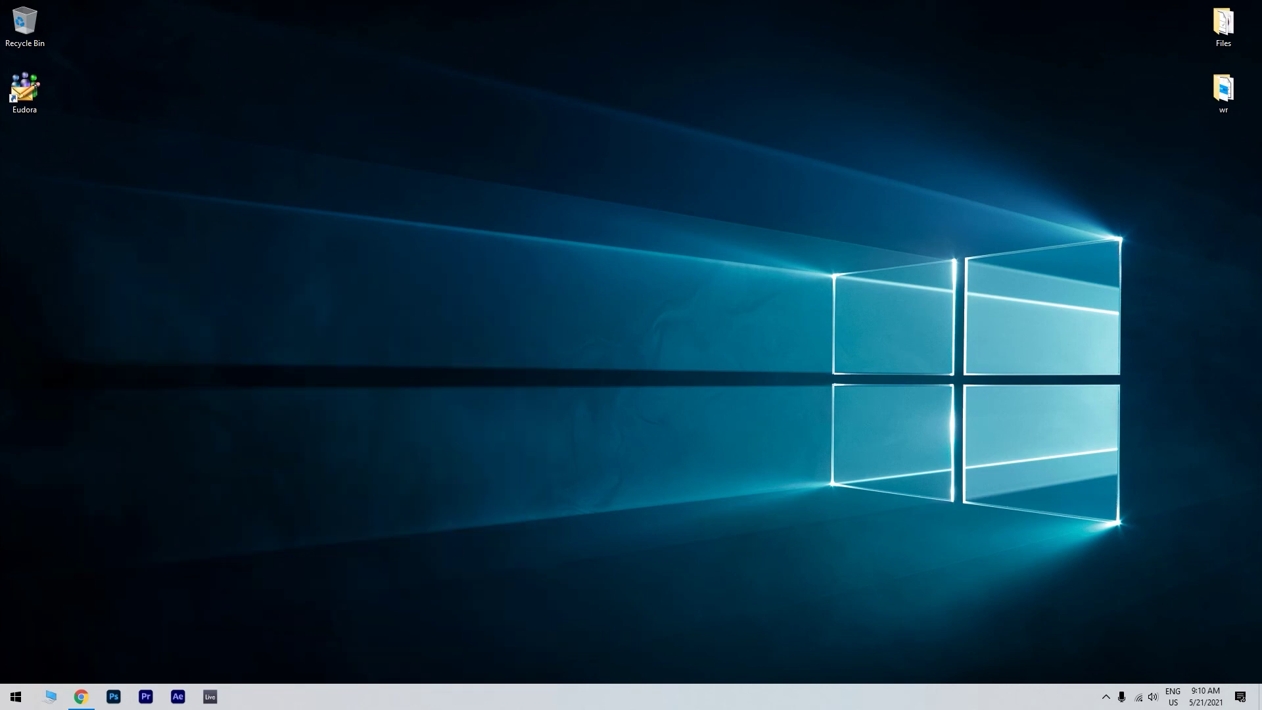
Run 'telnet smtp.gn.apc.org 25' in the console, which reports telnet as unrecognized
drag(564, 165, 726, 186)
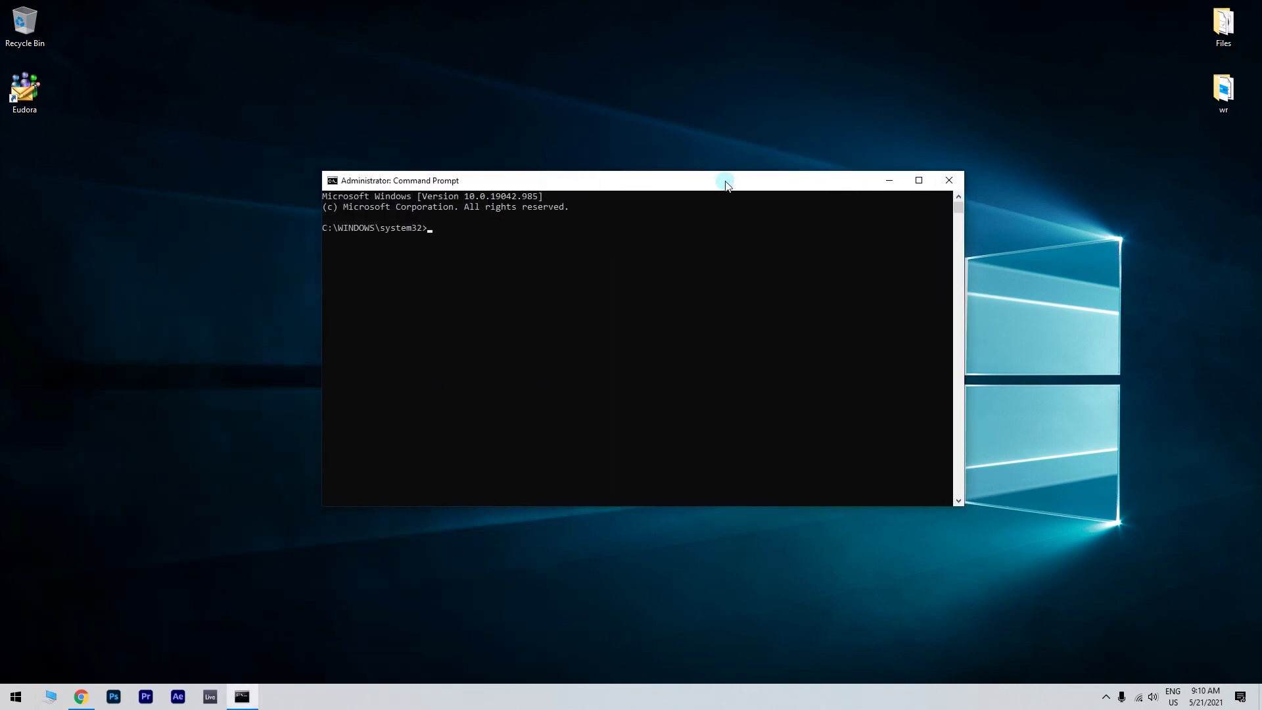
text(telnet)
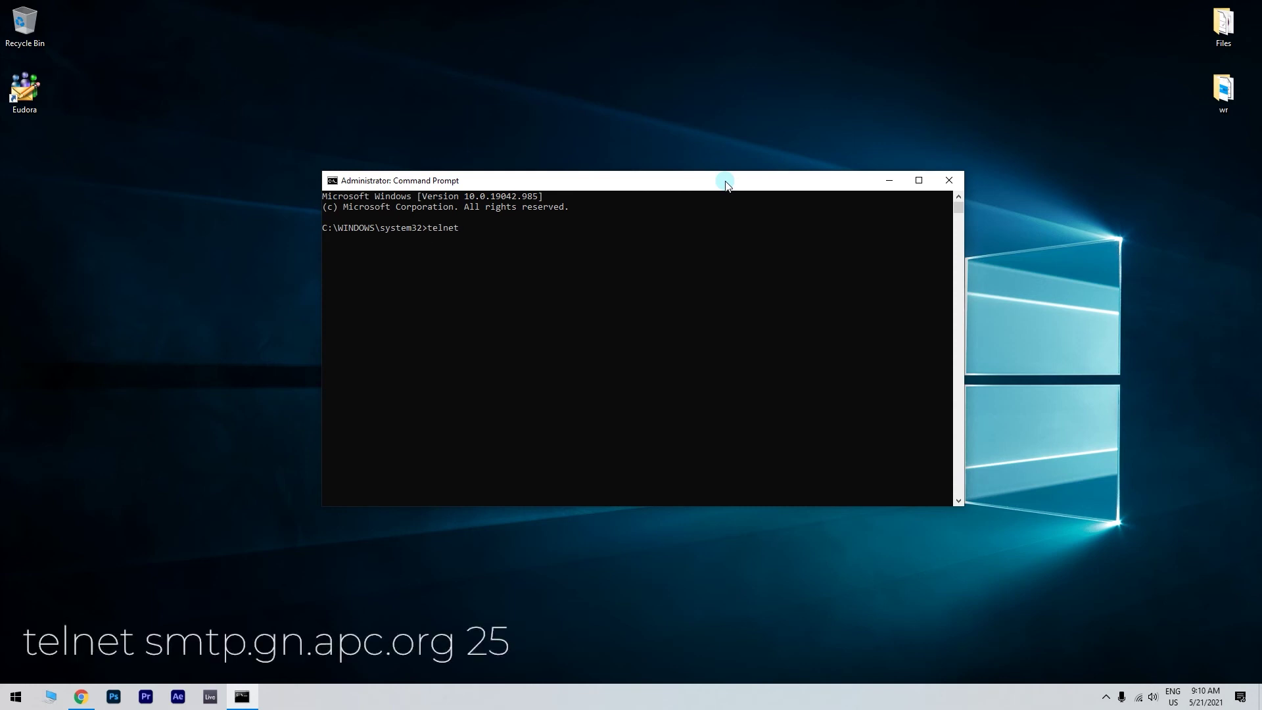
text( smtp.gn.apc.org 25)
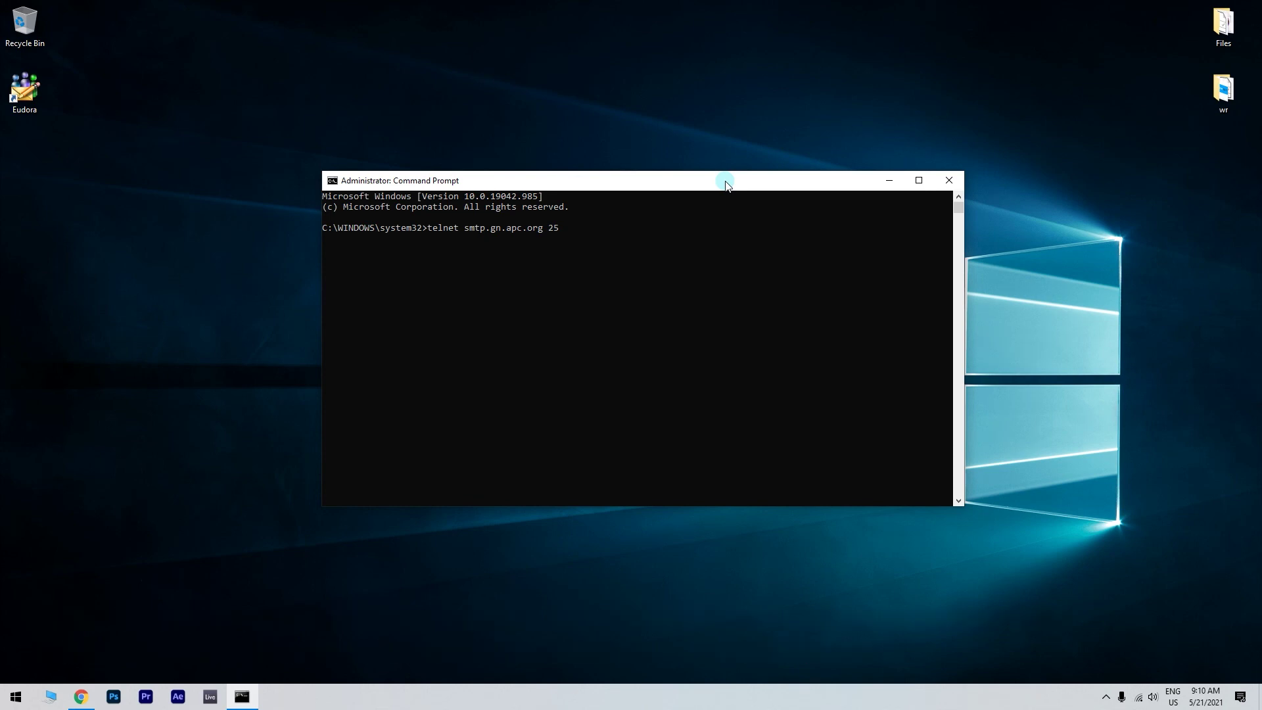
key(Return)
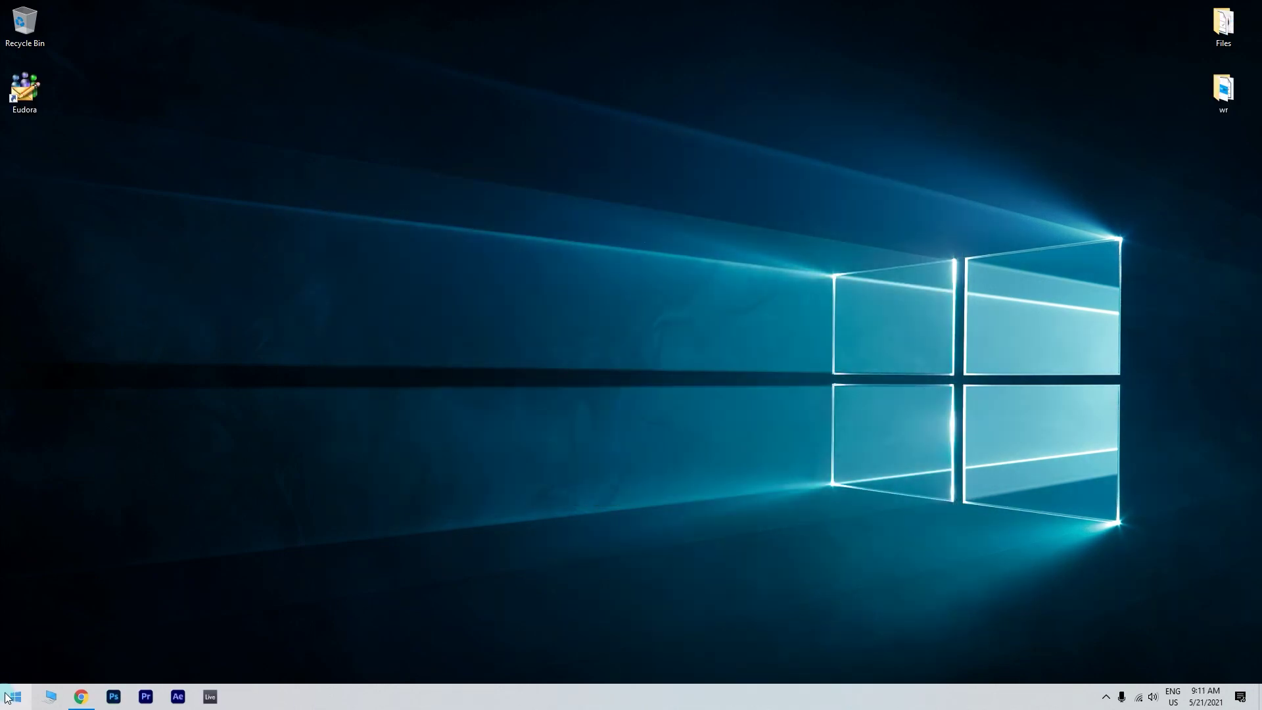
Open 'Turn Windows features on or off' from Start search and tick Telnet Client
click(7, 697)
text(tur)
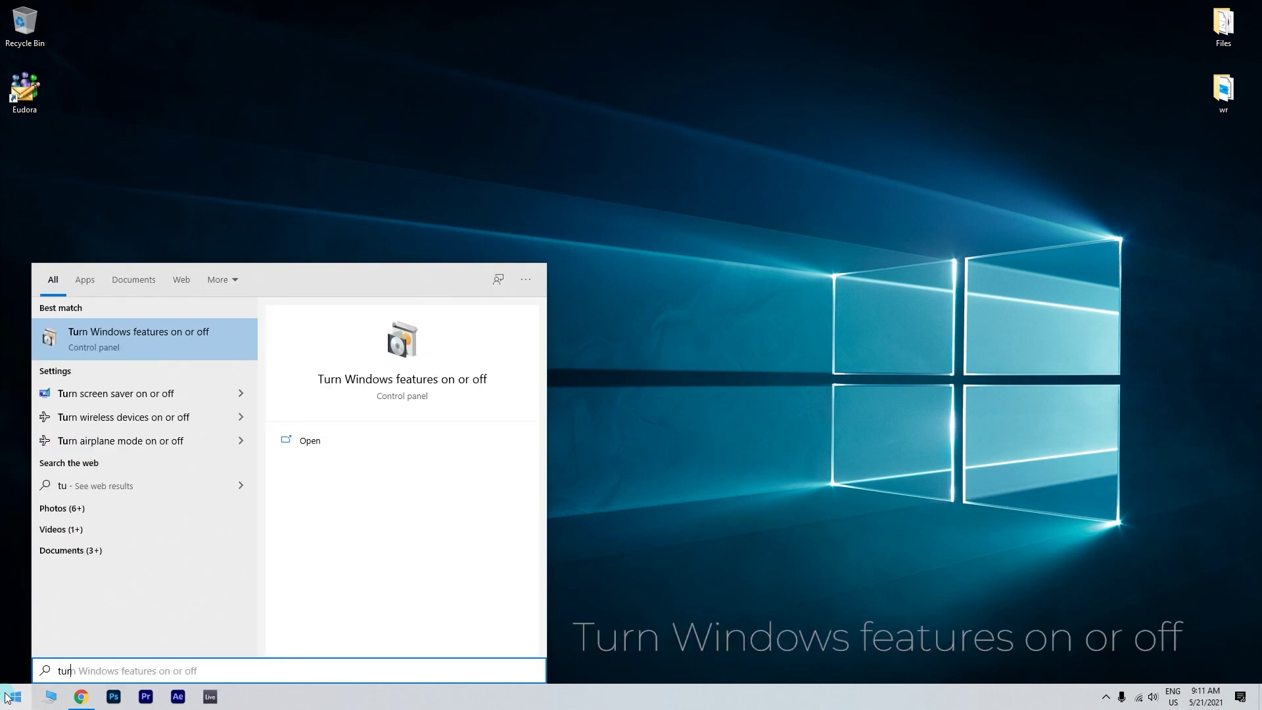
text(n windows features on or off)
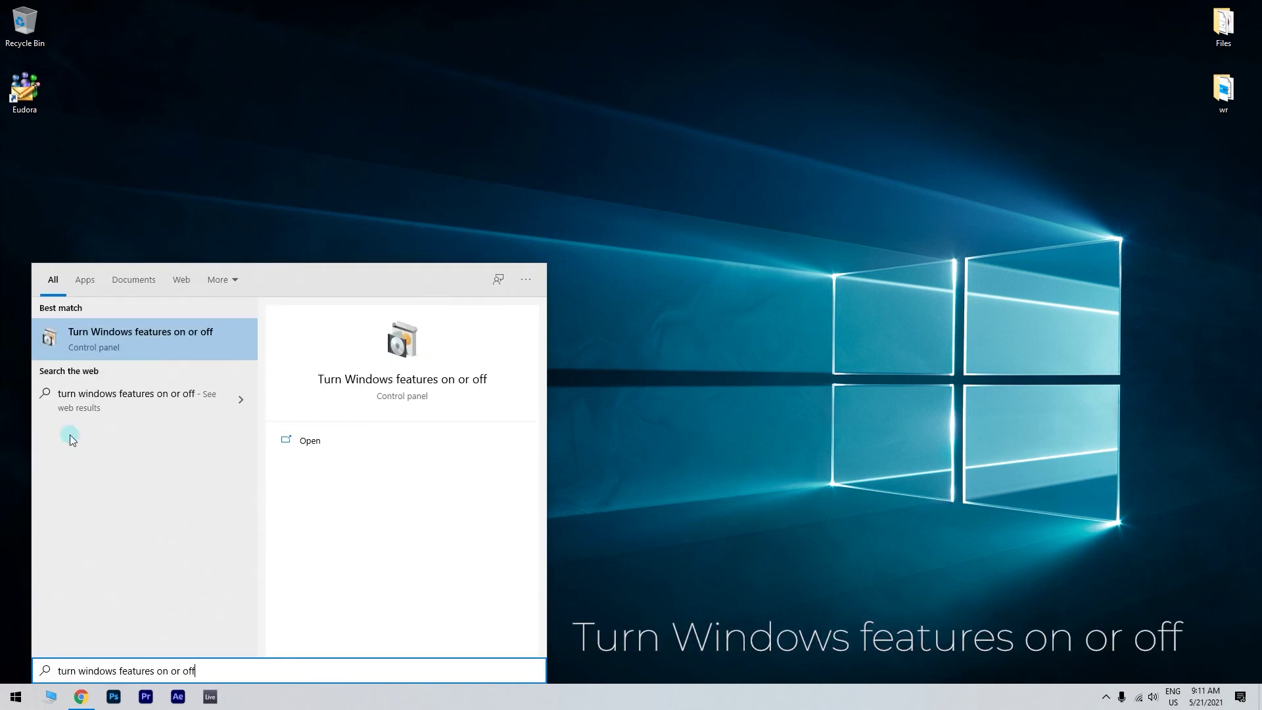
key(Return)
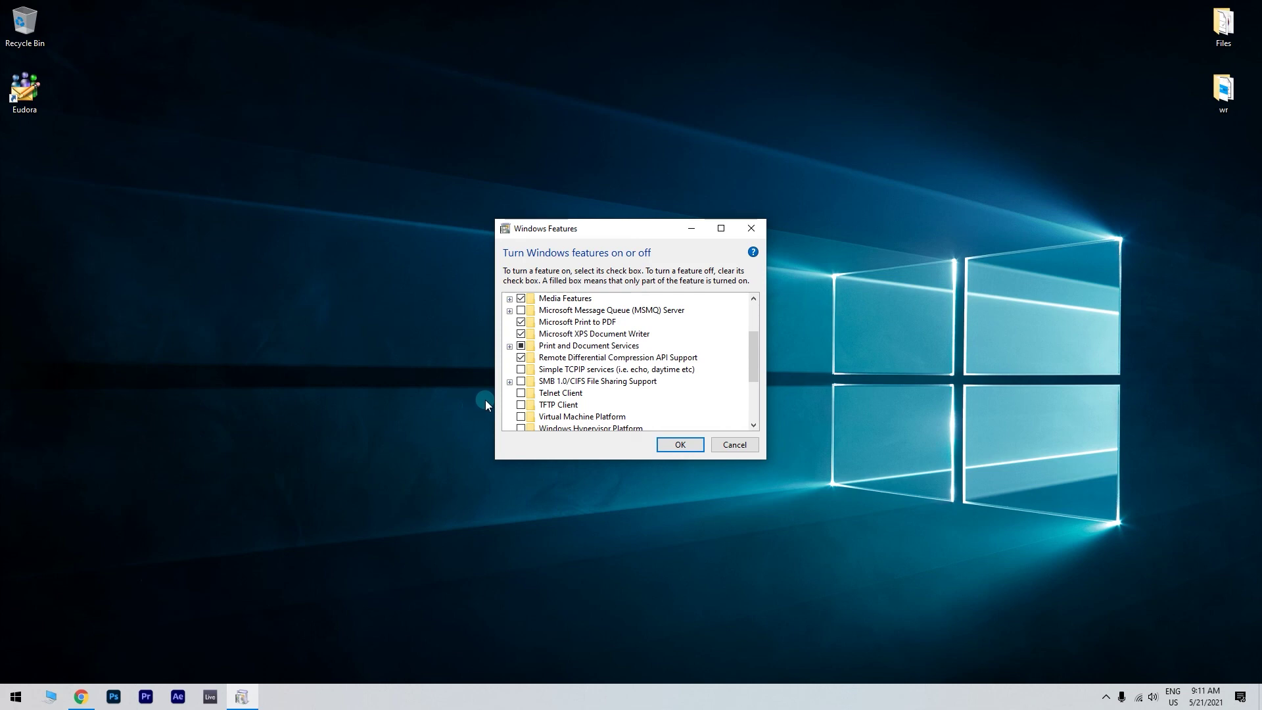
click(520, 393)
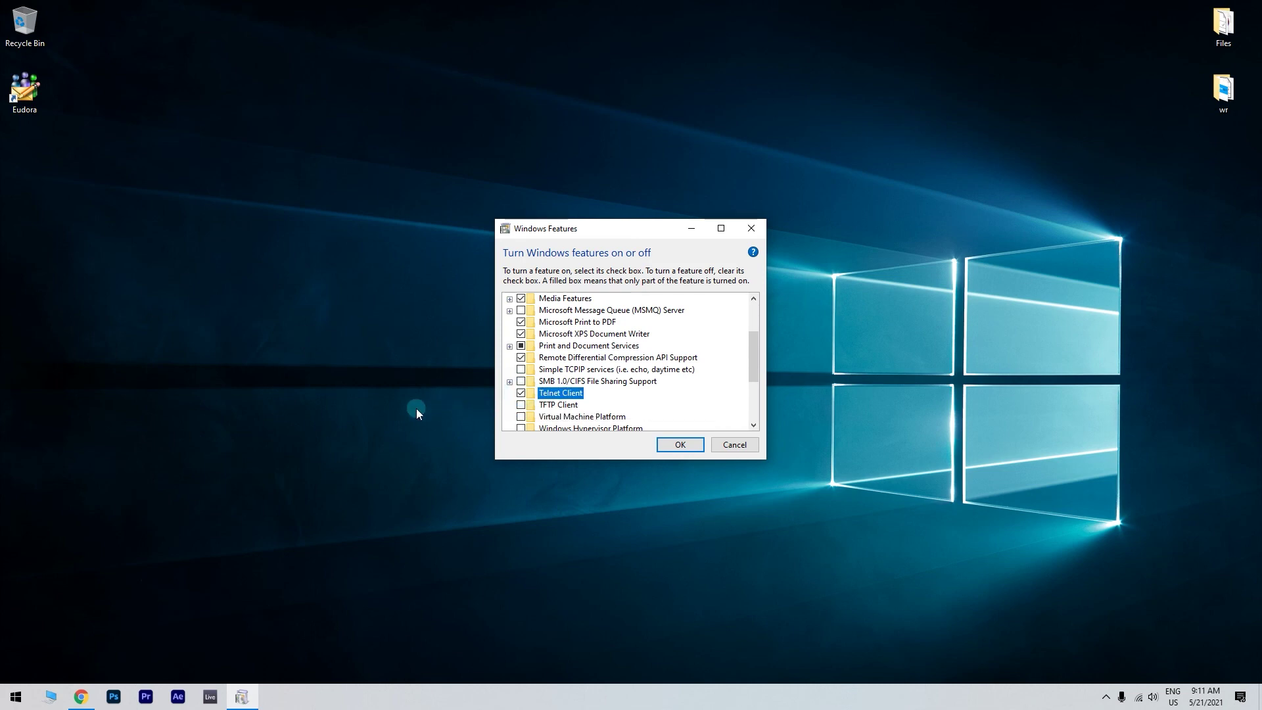